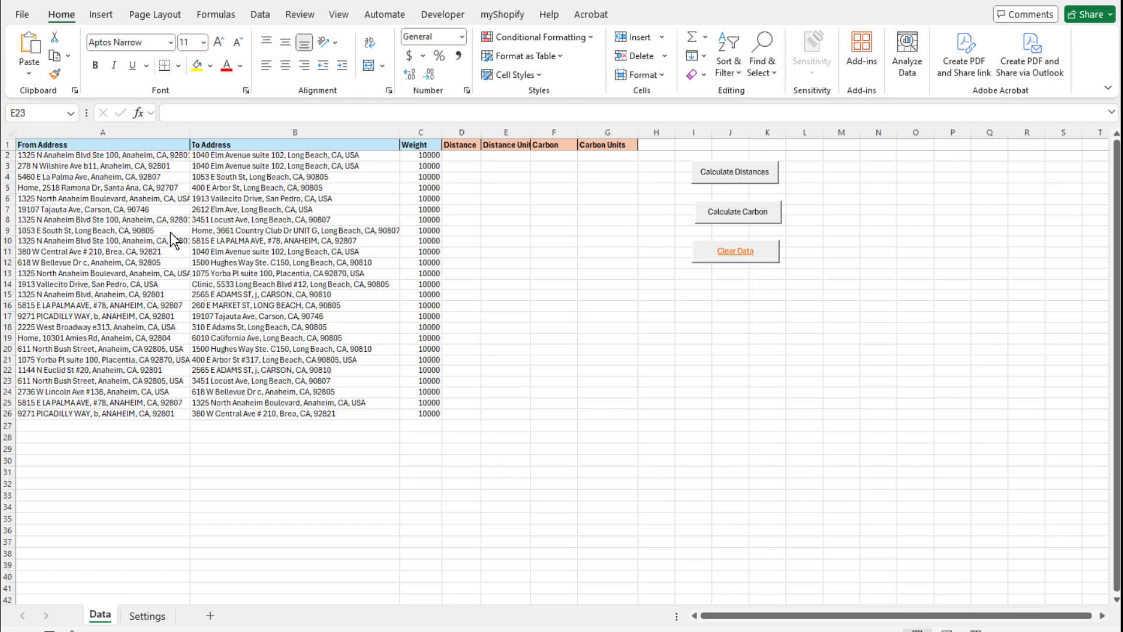
Show the Settings sheet and review the options available for the distance units.
{"action": "left_click", "coordinate": [151, 616]}
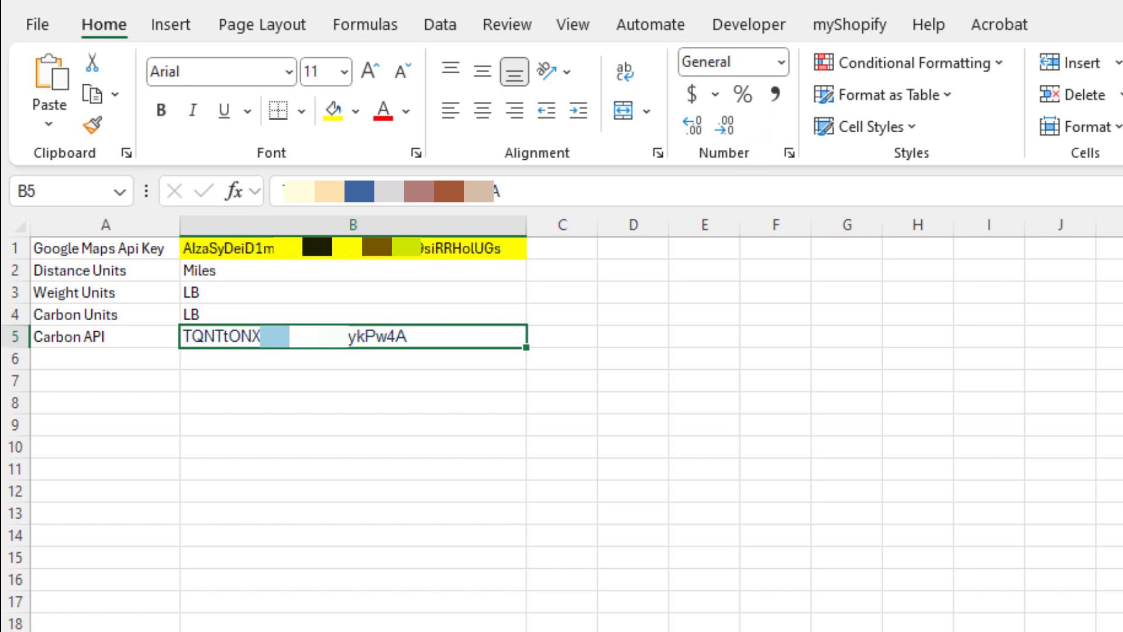
{"action": "left_click", "coordinate": [104, 273]}
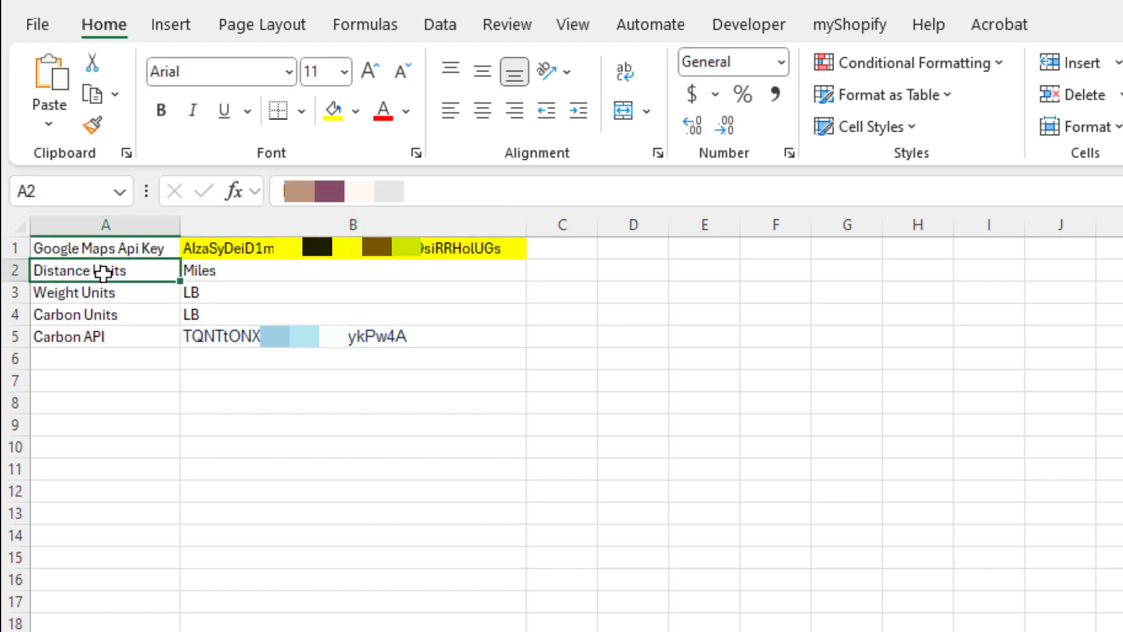
{"action": "left_click", "coordinate": [286, 270]}
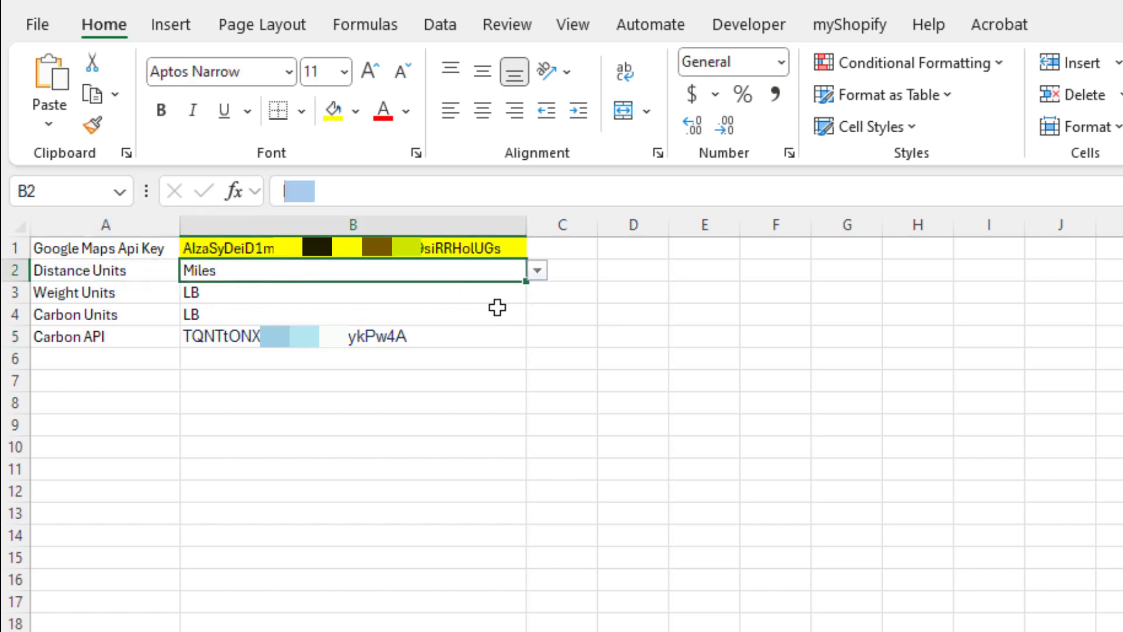
{"action": "left_click", "coordinate": [538, 270]}
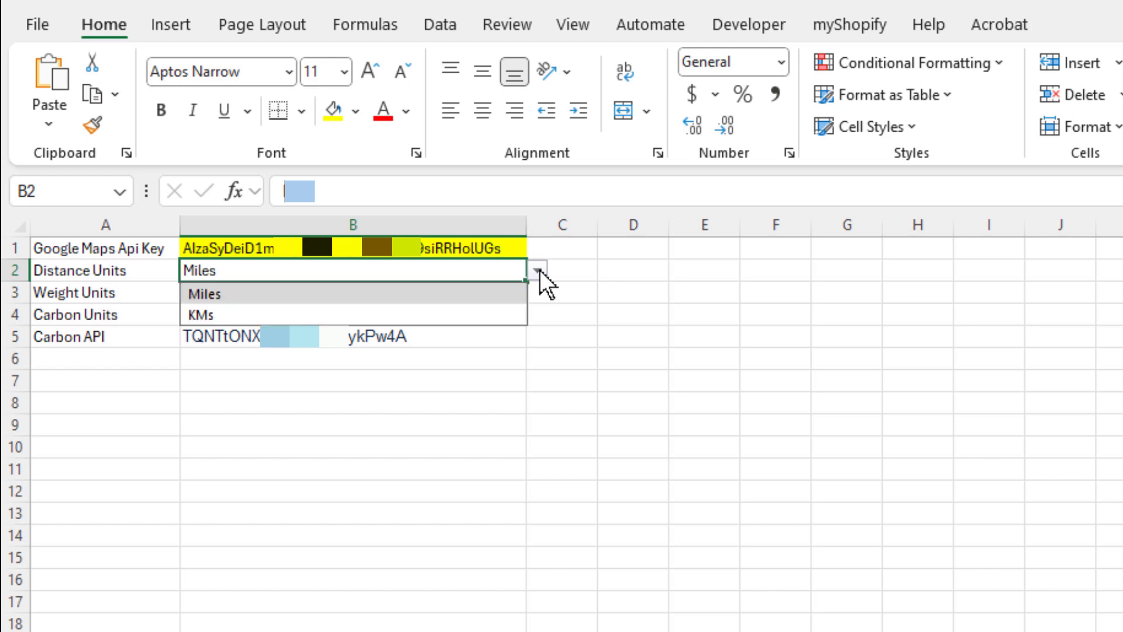
{"action": "left_click", "coordinate": [539, 271]}
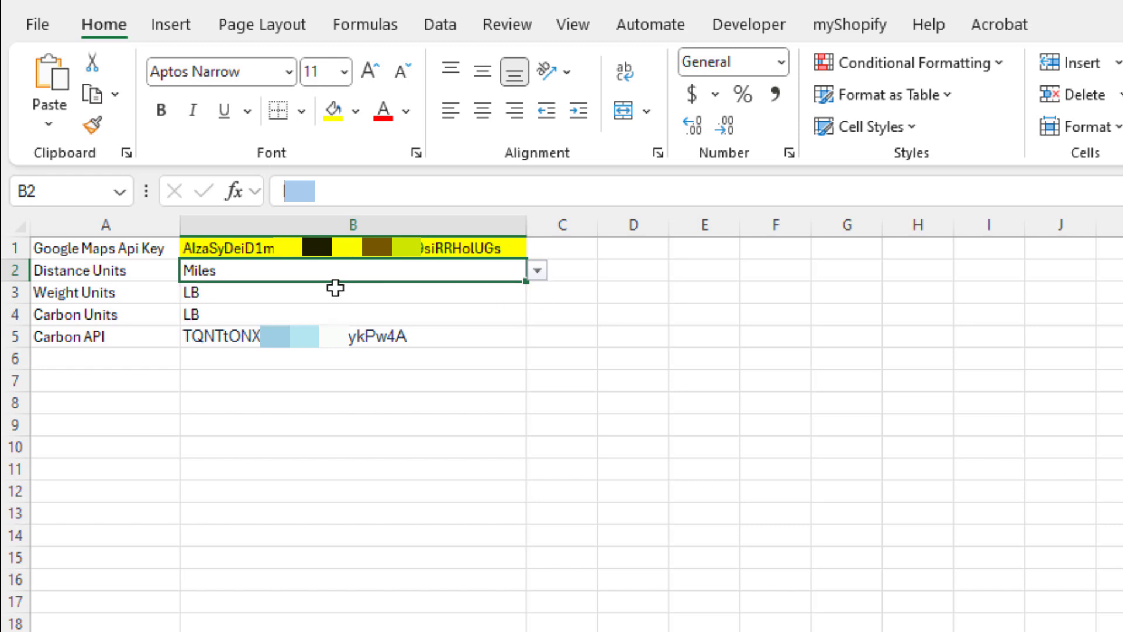
Review the options available for the weight units and the carbon units.
{"action": "left_click", "coordinate": [331, 293]}
{"action": "left_click", "coordinate": [542, 294]}
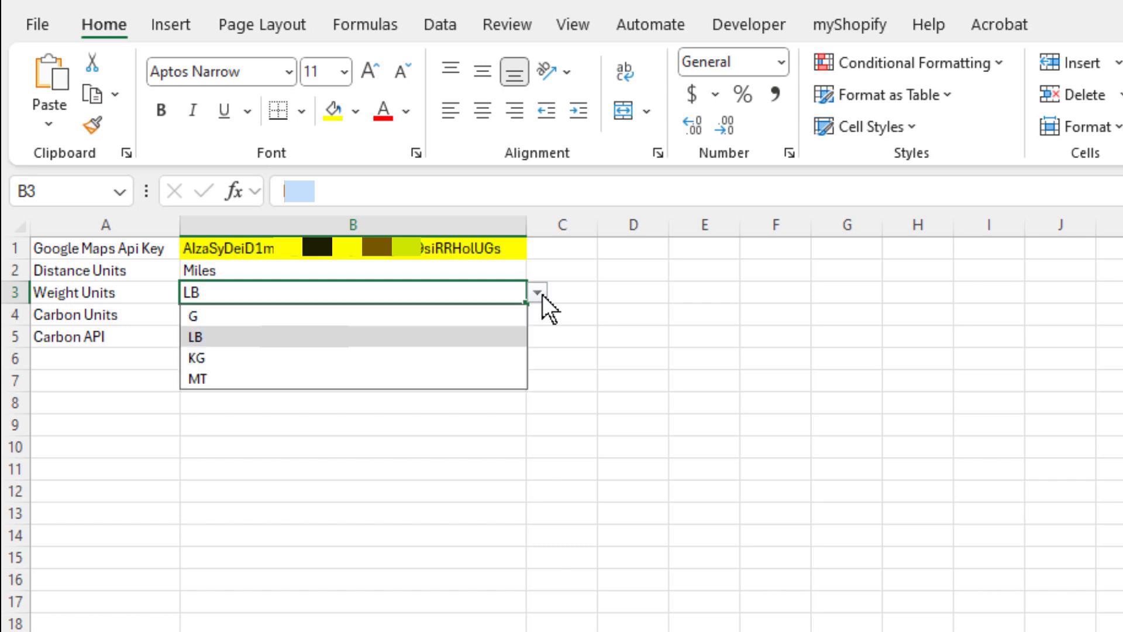
{"action": "left_click", "coordinate": [542, 293]}
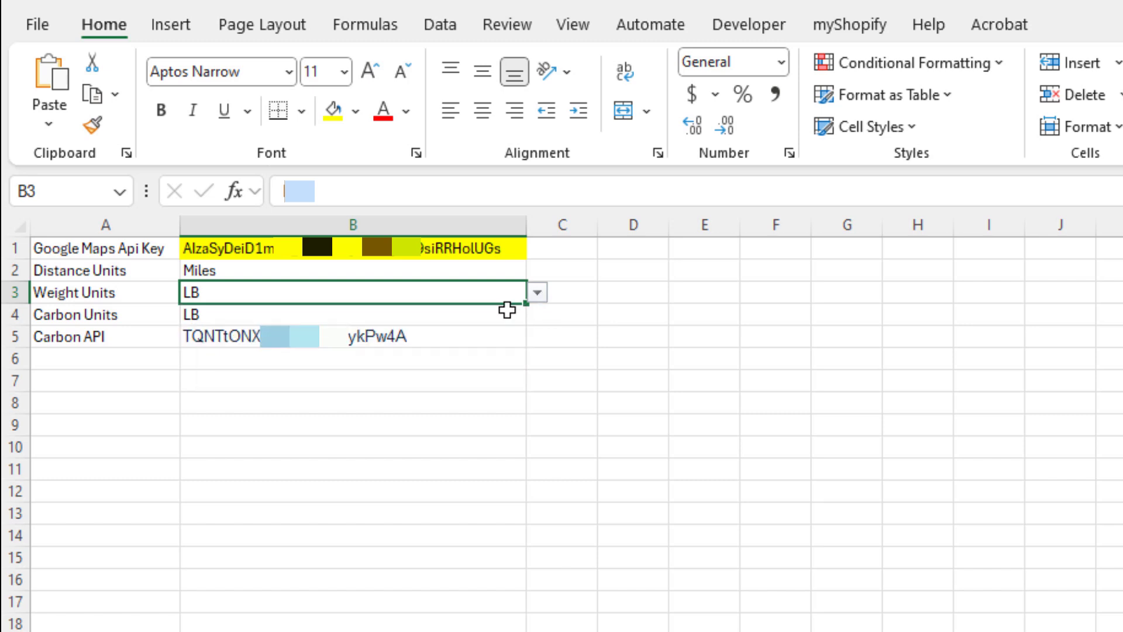
{"action": "left_click", "coordinate": [251, 316]}
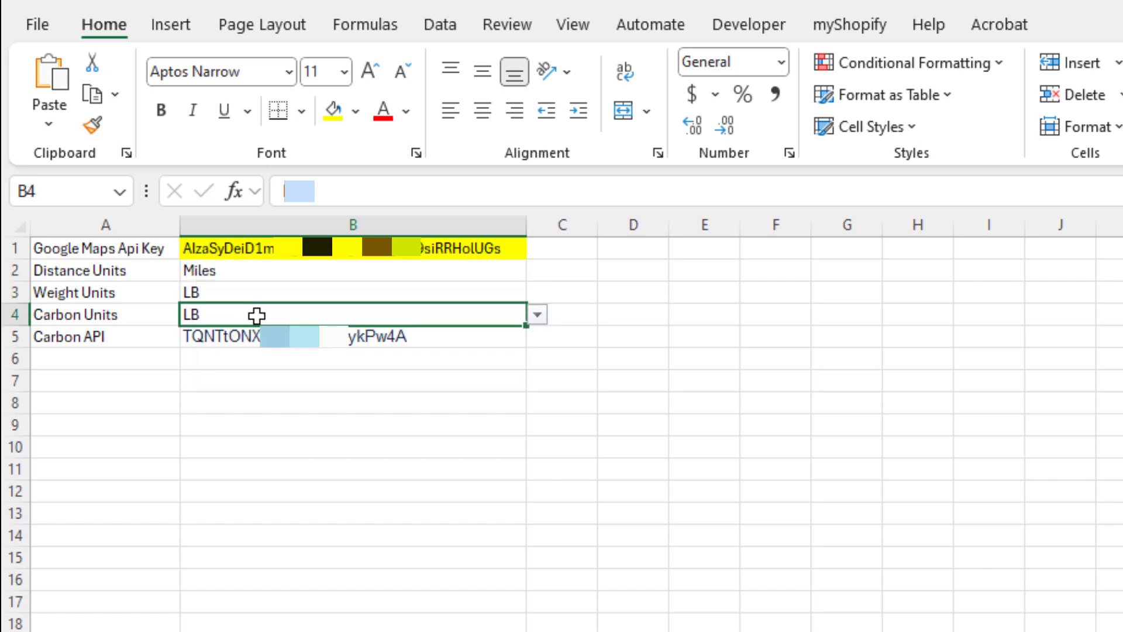
{"action": "left_click", "coordinate": [534, 313]}
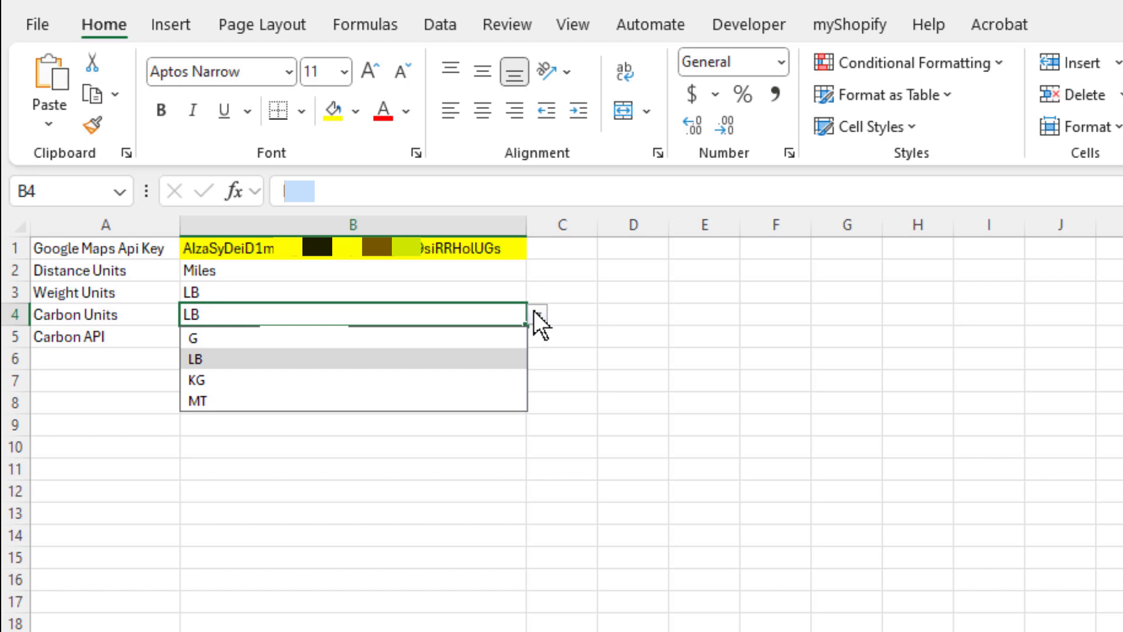
{"action": "left_click", "coordinate": [534, 313]}
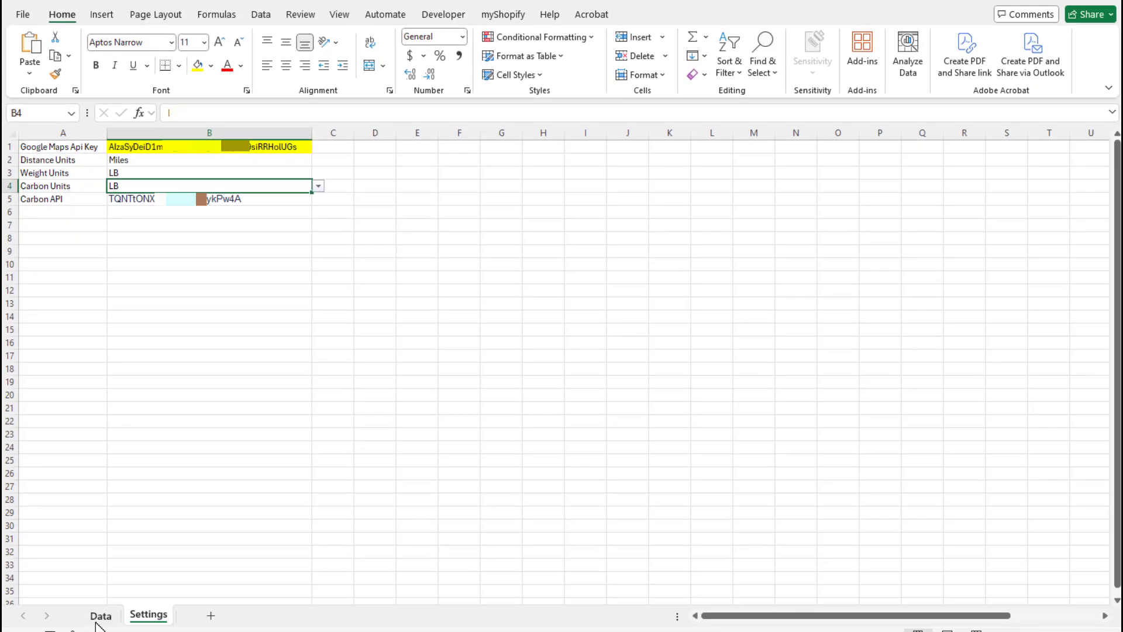
Calculate the driving distances for all From and To address pairs on the Data sheet.
{"action": "left_click", "coordinate": [101, 614]}
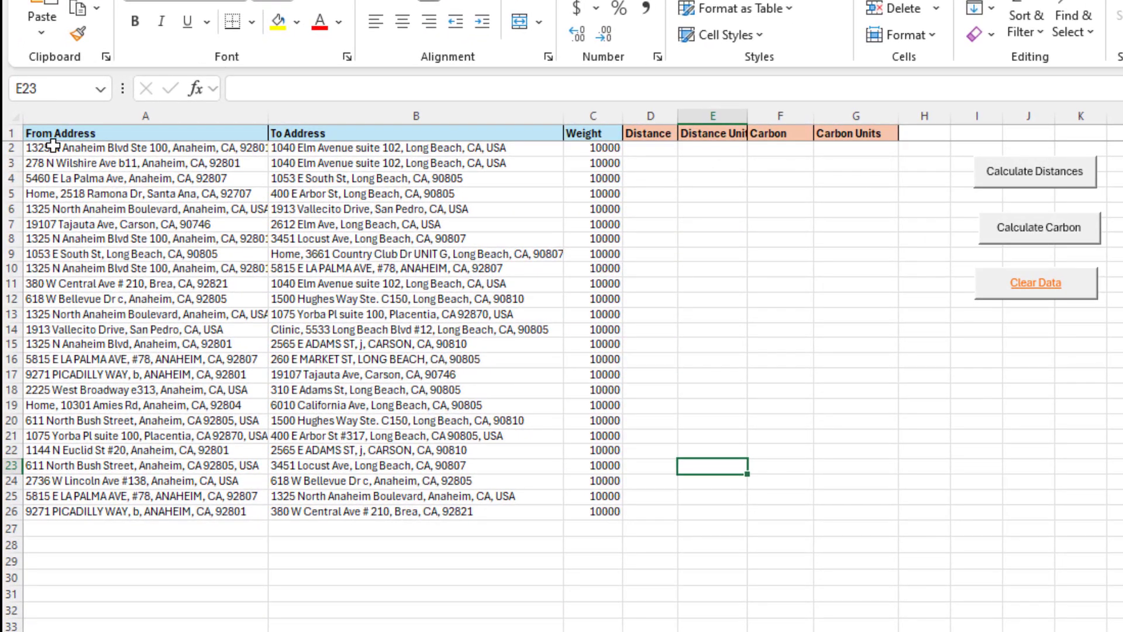
{"action": "left_click_drag", "start_coordinate": [39, 155], "coordinate": [300, 228]}
{"action": "left_click_drag", "start_coordinate": [423, 252], "coordinate": [386, 526]}
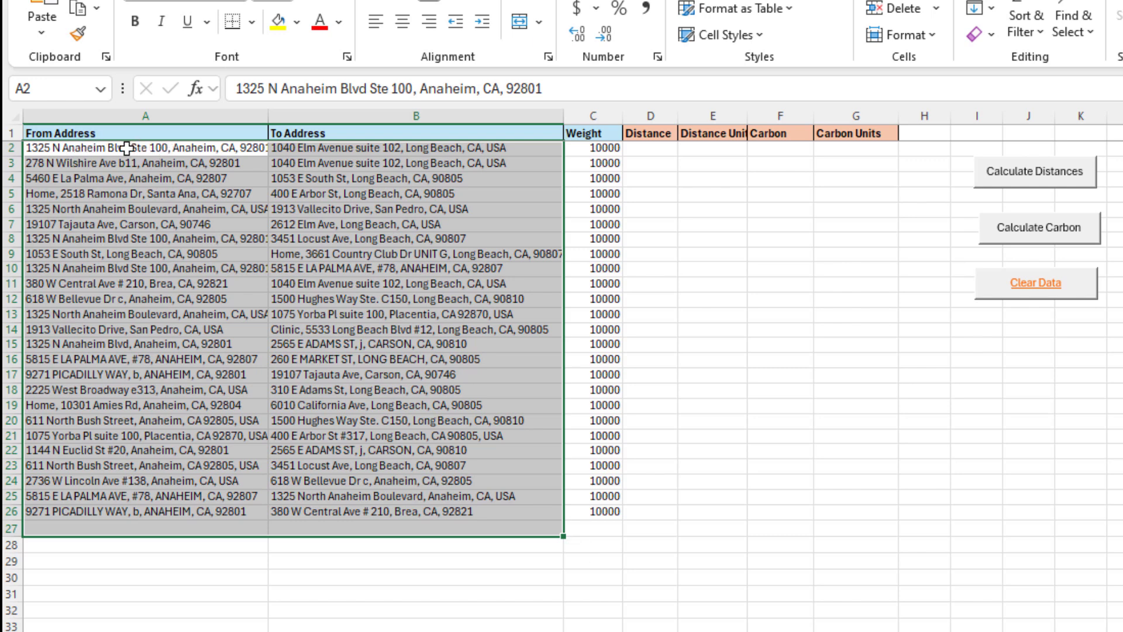
{"action": "left_click", "coordinate": [81, 148]}
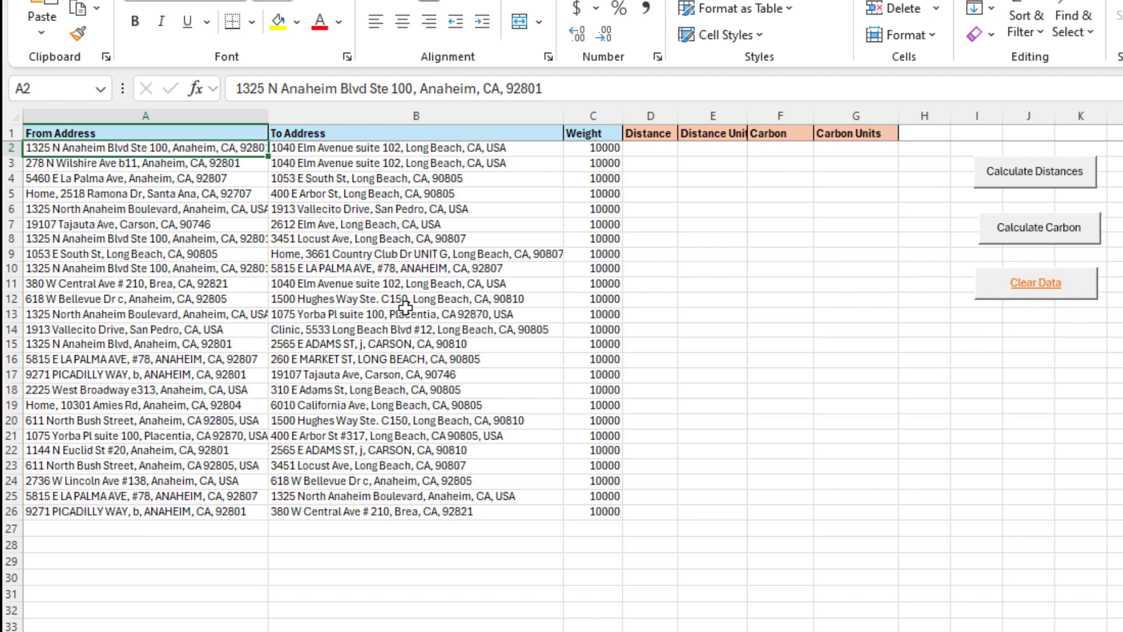
{"action": "left_click", "coordinate": [1026, 176]}
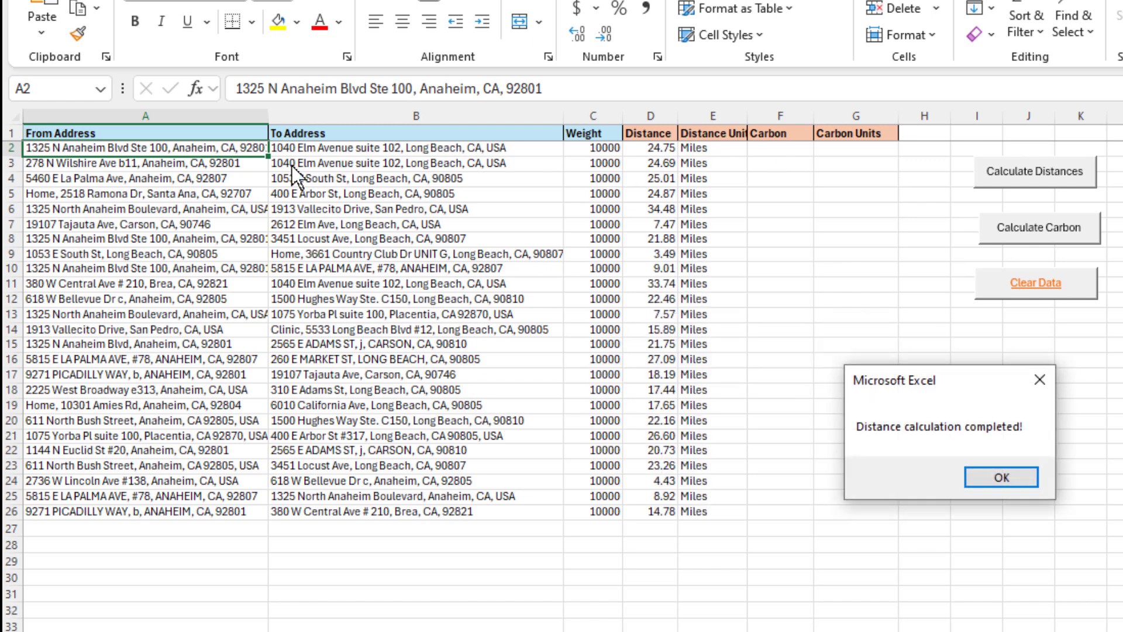
{"action": "left_click", "coordinate": [927, 471]}
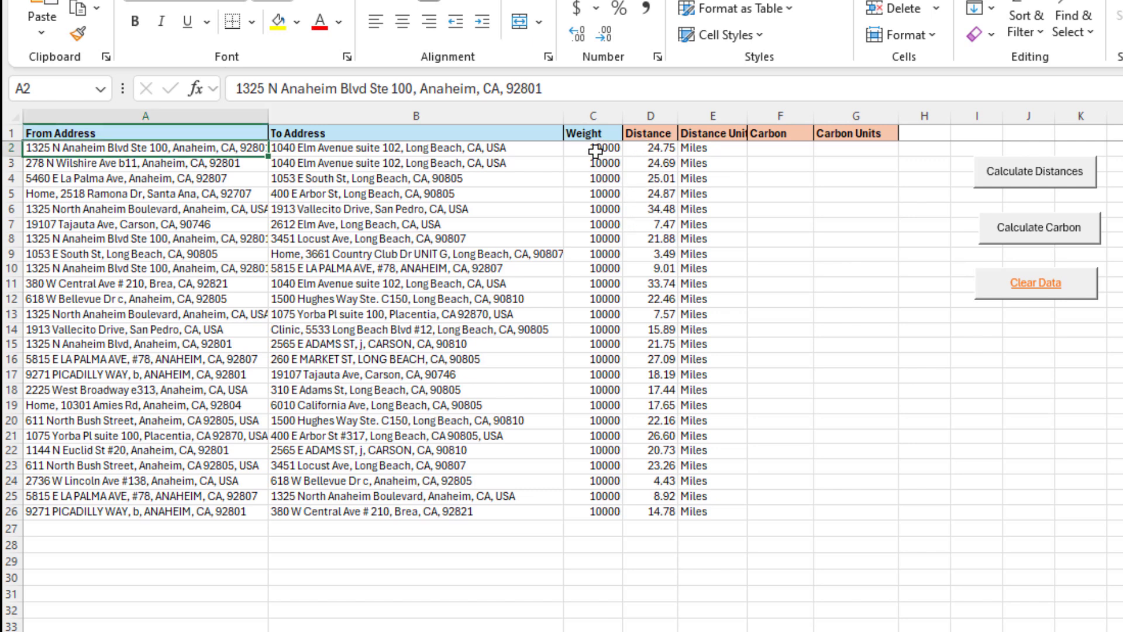
Calculate the carbon footprint in LB for every route, using the listed weights, and check the carbon units column.
{"action": "left_click_drag", "start_coordinate": [596, 149], "coordinate": [599, 513]}
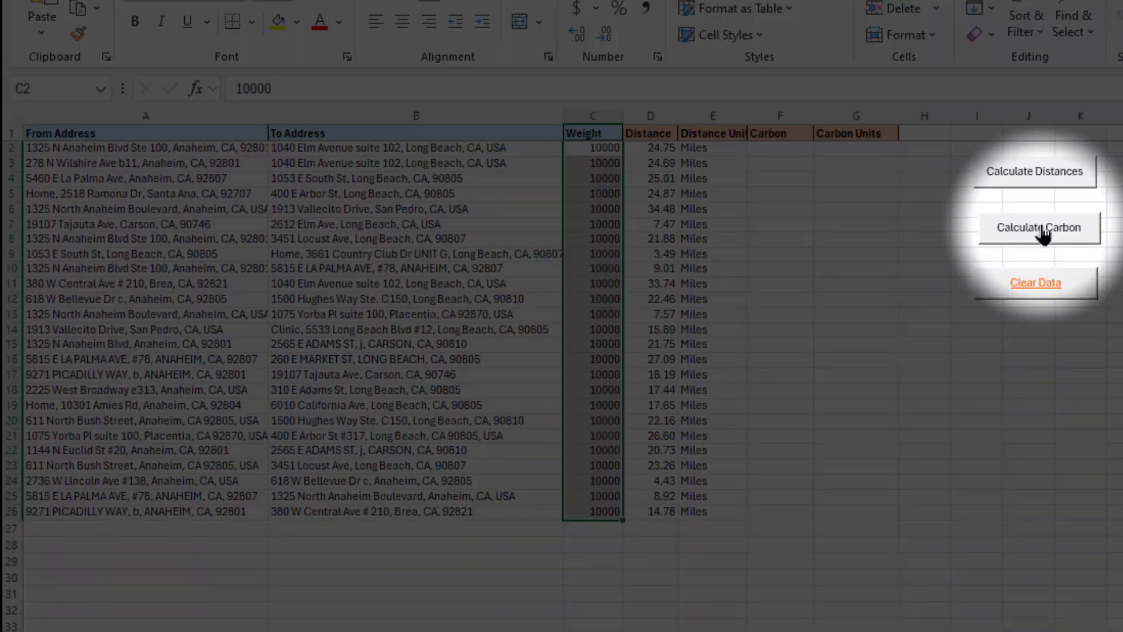
{"action": "left_click", "coordinate": [1043, 231]}
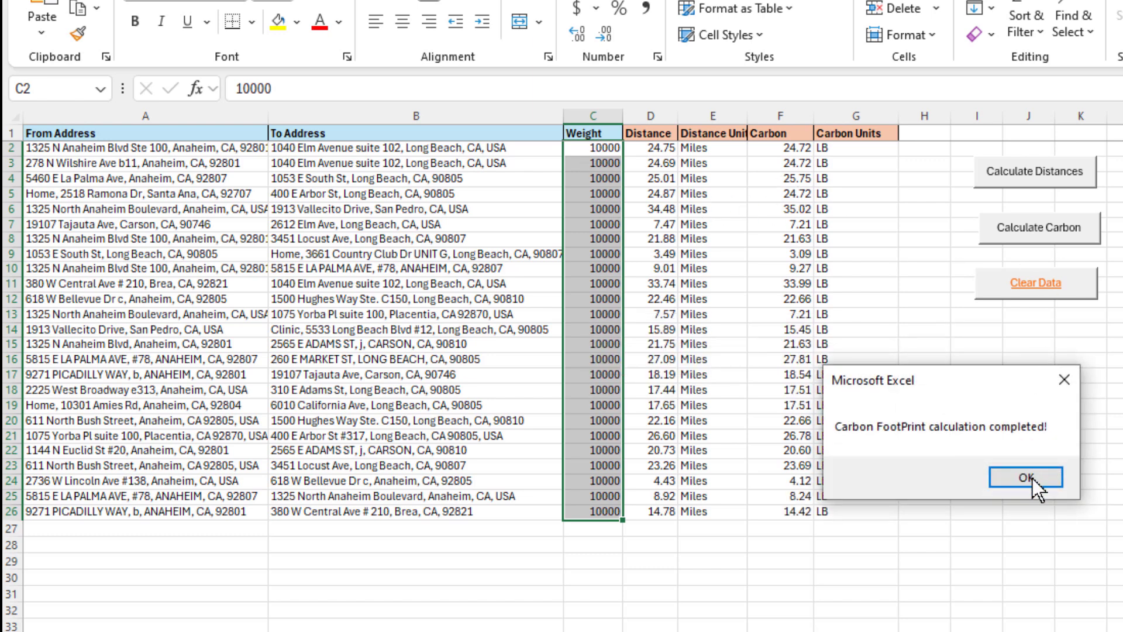
{"action": "left_click", "coordinate": [1022, 471]}
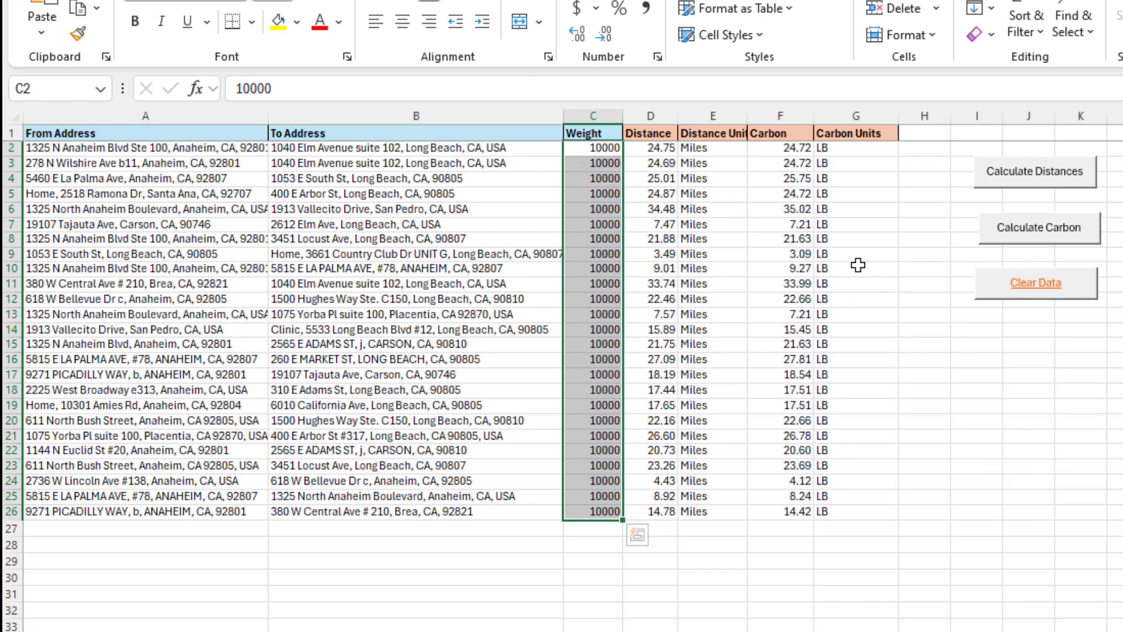
{"action": "left_click_drag", "start_coordinate": [842, 147], "coordinate": [839, 484]}
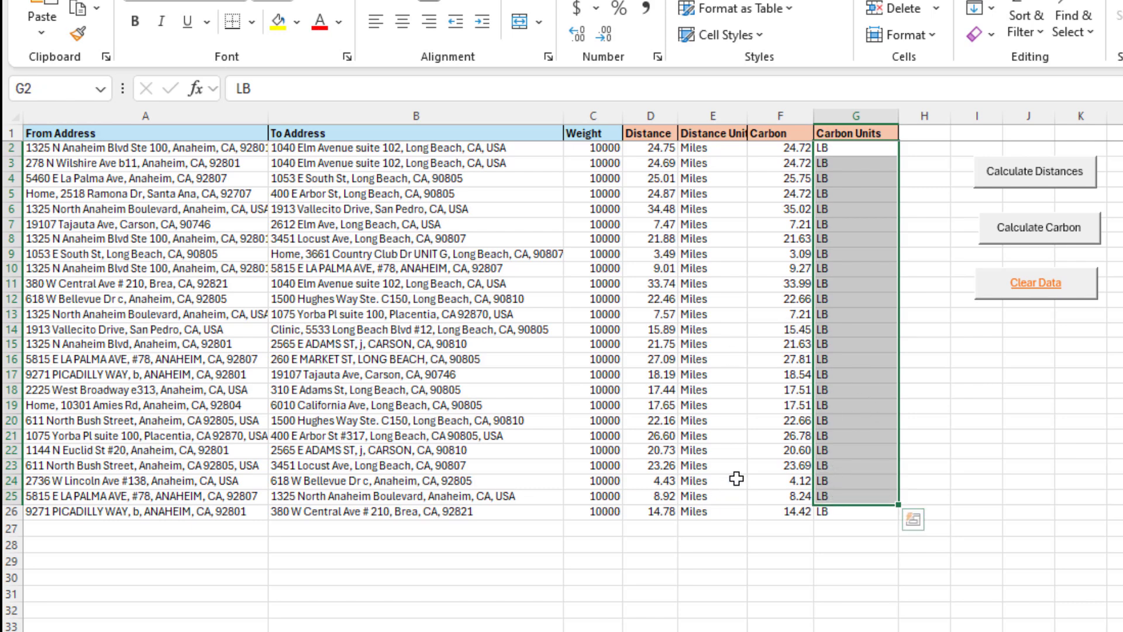
Change the carbon units in the Settings sheet to KG and recalculate the carbon footprint on the Data sheet.
{"action": "key", "text": "ctrl+Page_Down"}
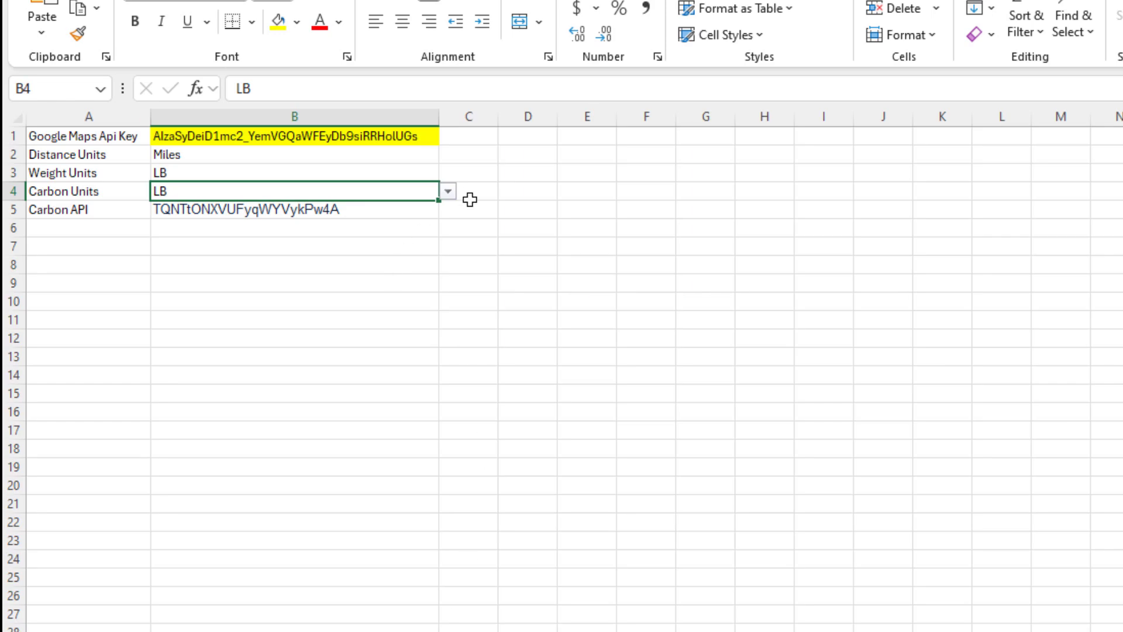
{"action": "left_click", "coordinate": [448, 192]}
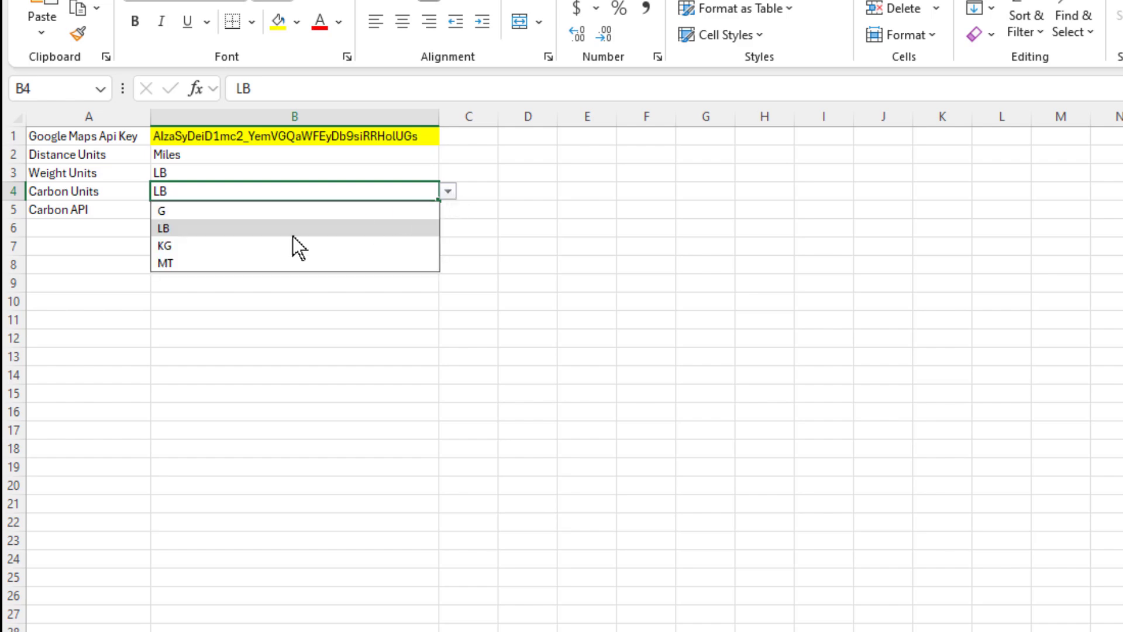
{"action": "left_click", "coordinate": [214, 244]}
{"action": "key", "text": "ctrl+Page_Up"}
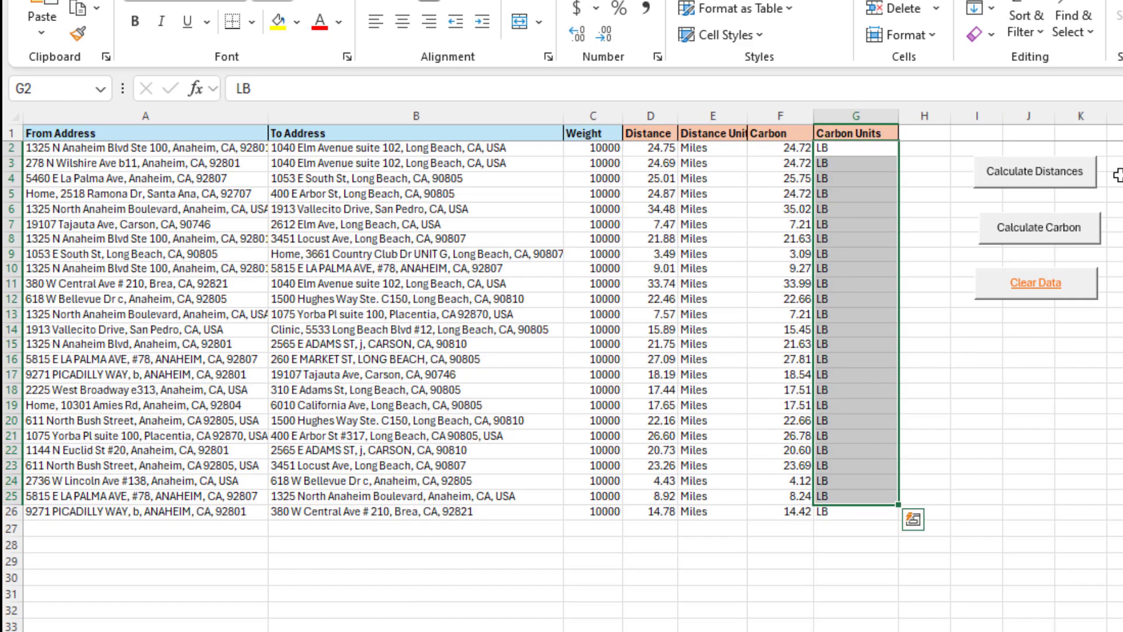
{"action": "left_click", "coordinate": [1038, 233]}
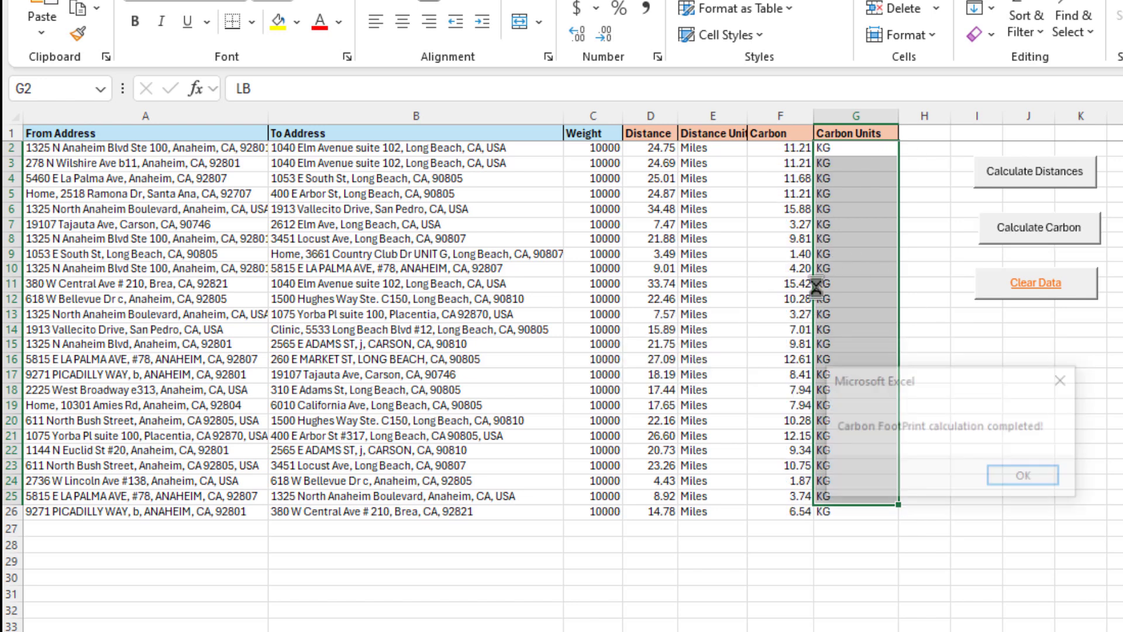
{"action": "left_click", "coordinate": [1025, 476]}
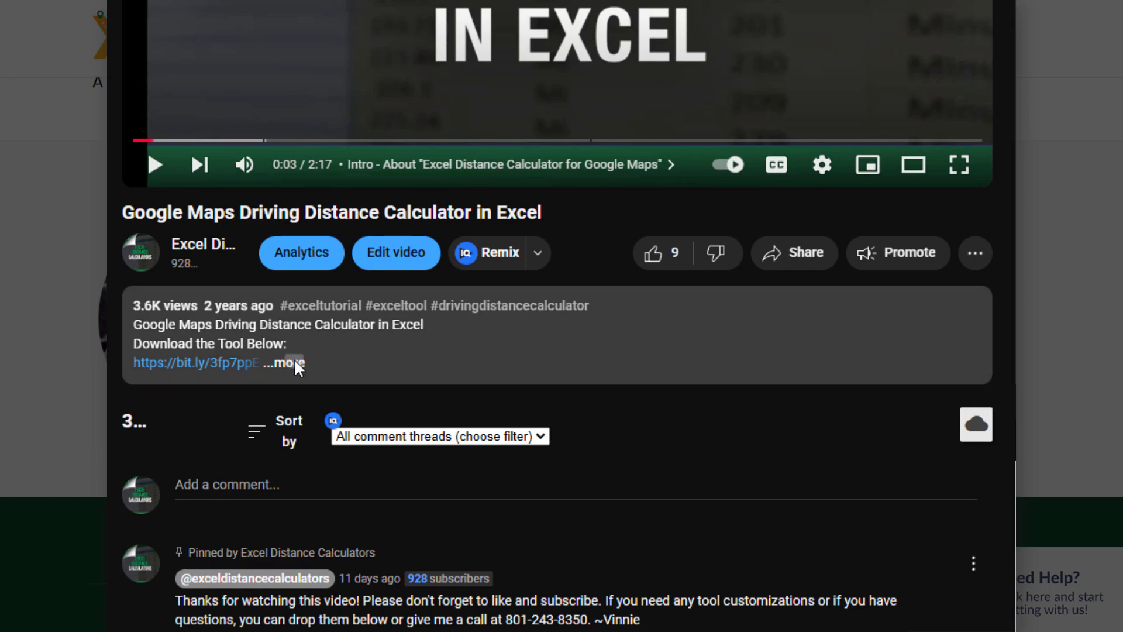
Expand the description of the "Google Maps Driving Distance Calculator in Excel" video and read down to its chapters.
{"action": "left_click", "coordinate": [294, 363]}
{"action": "scroll", "coordinate": [550, 361], "scroll_direction": "down", "scroll_amount": 3}
{"action": "scroll", "coordinate": [548, 358], "scroll_direction": "down", "scroll_amount": 10}
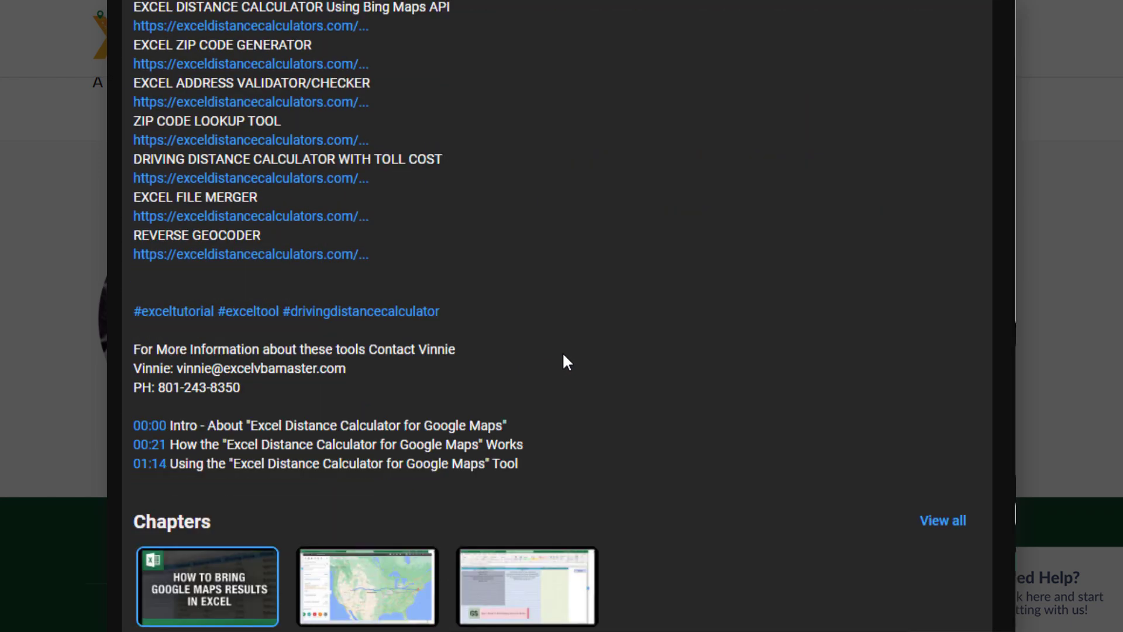